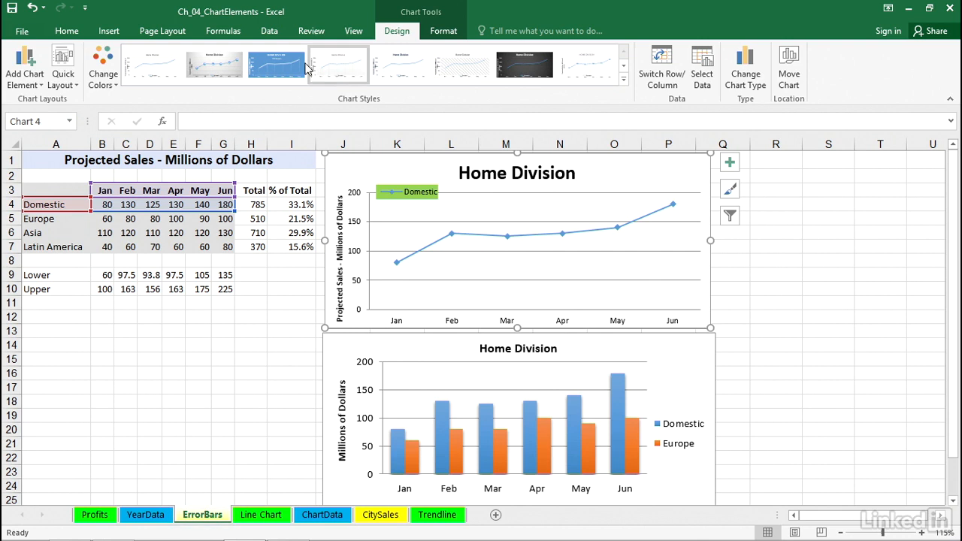
Add error bars to the Home Division line chart using the detailed error bar options
click(30, 57)
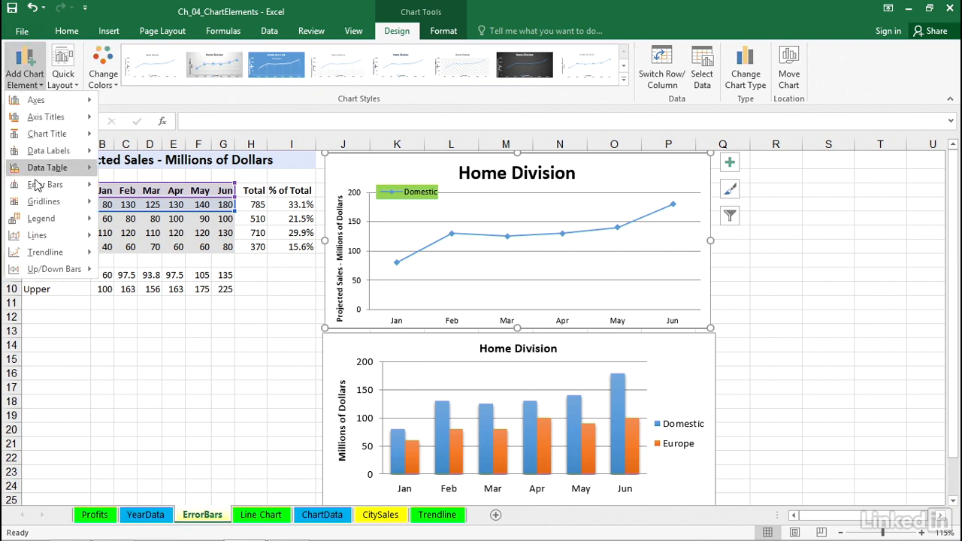
mouse_move(36, 188)
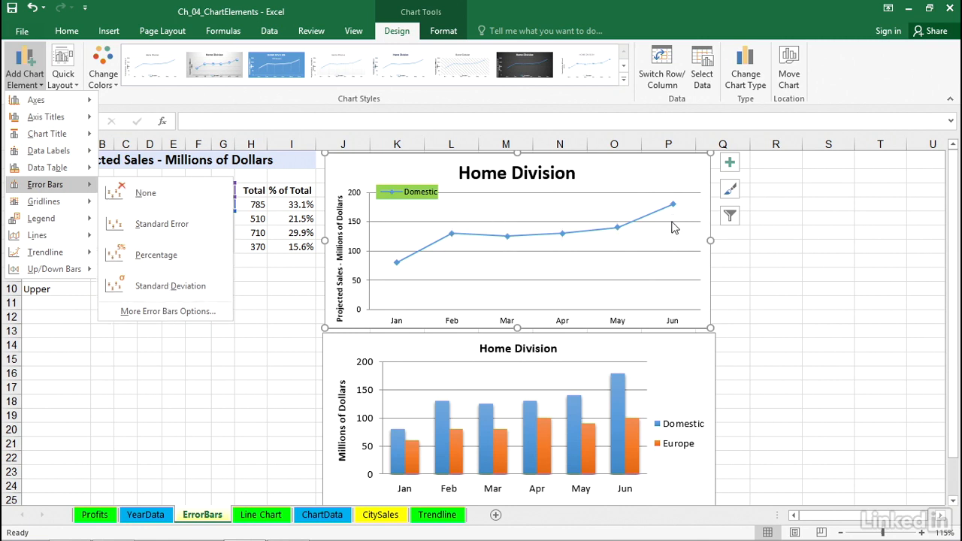
click(730, 163)
click(729, 163)
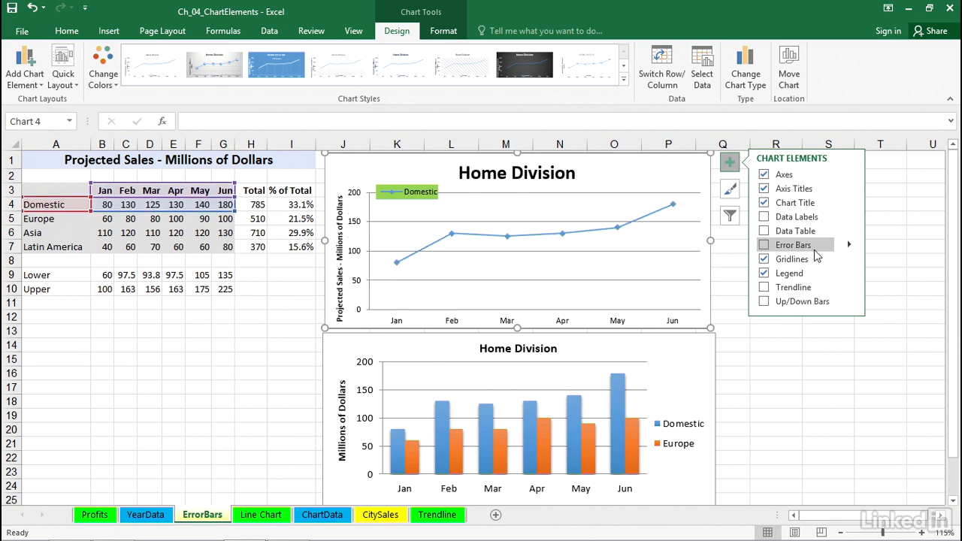
click(850, 246)
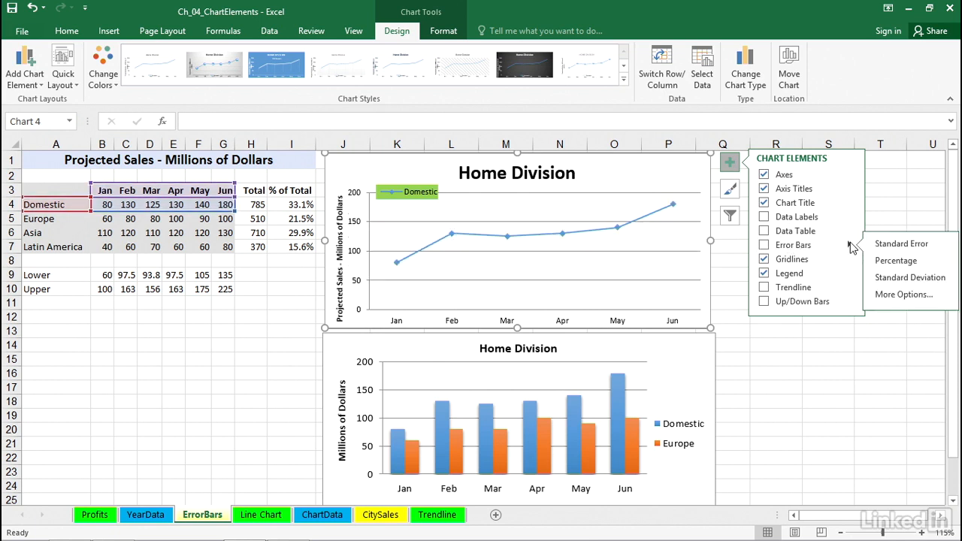
click(882, 294)
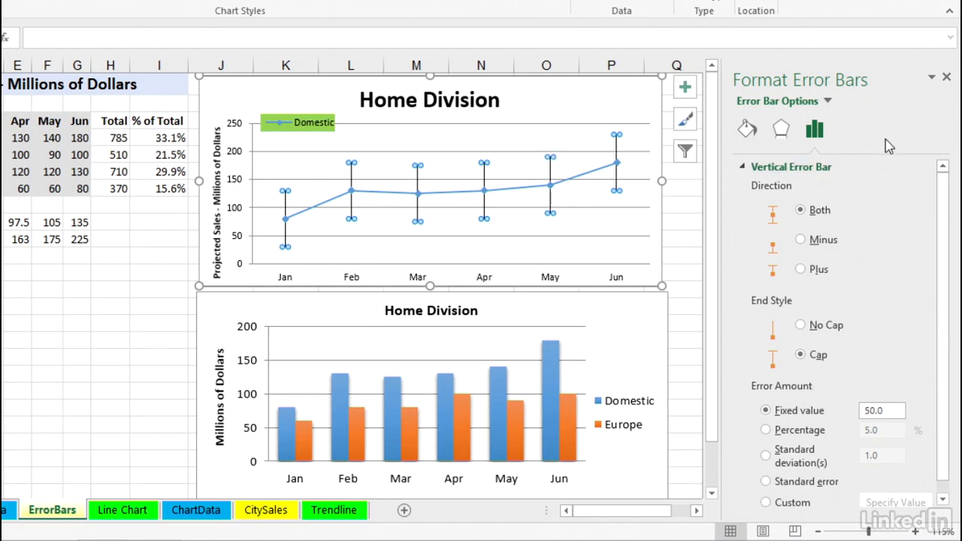
Base the line chart's error amount on Percentage at 5%, and deselect the error bars to view them
drag(948, 206, 950, 306)
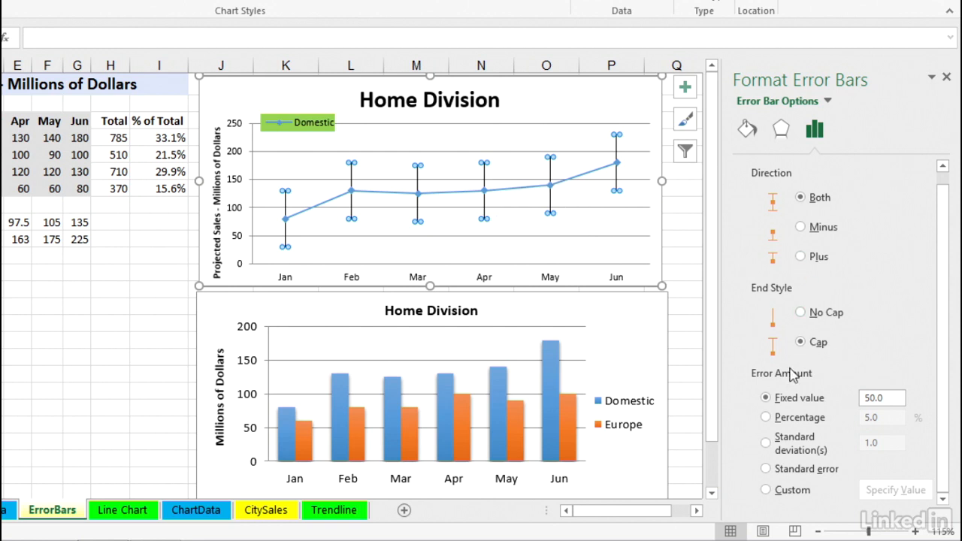
click(765, 418)
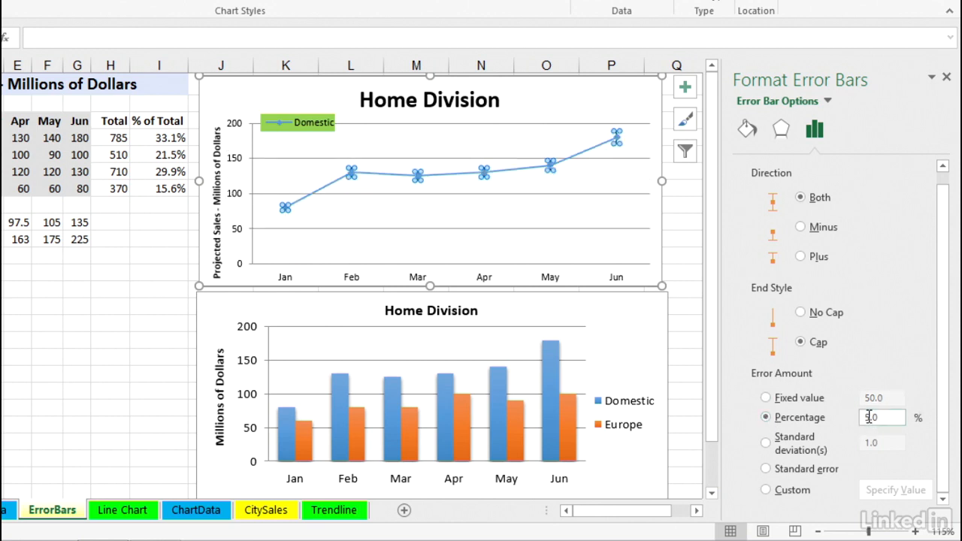
click(639, 223)
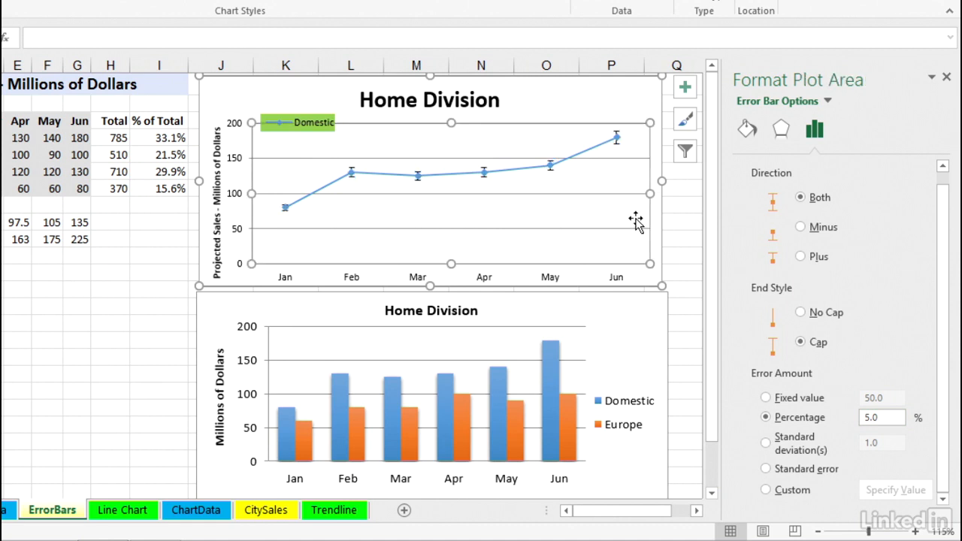
Reopen the detailed error bar options for the Domestic series and set the error percentage to 50%
click(597, 151)
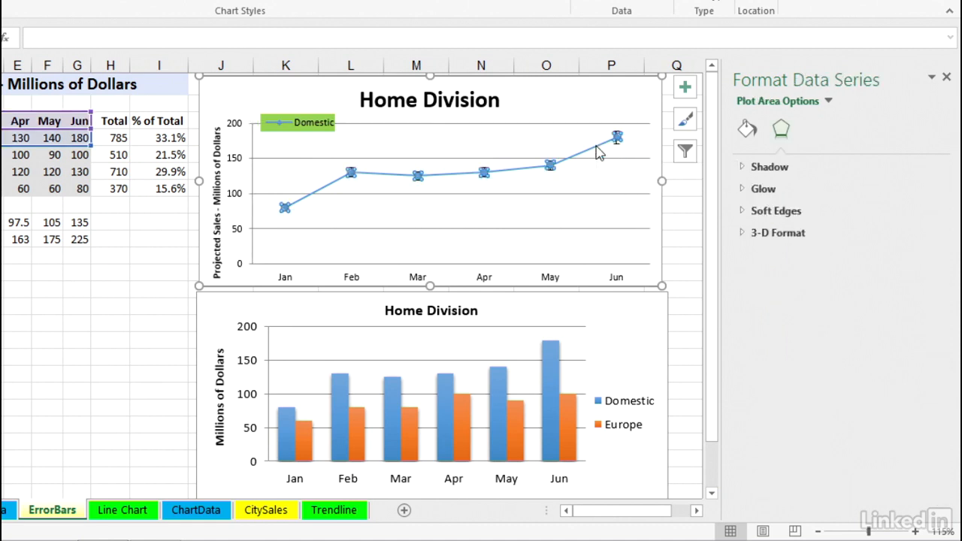
click(685, 88)
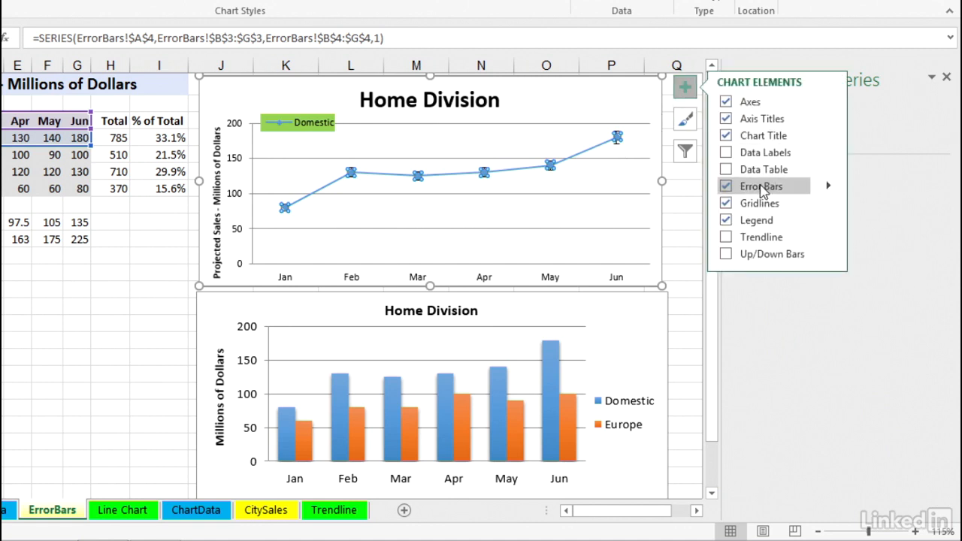
click(827, 187)
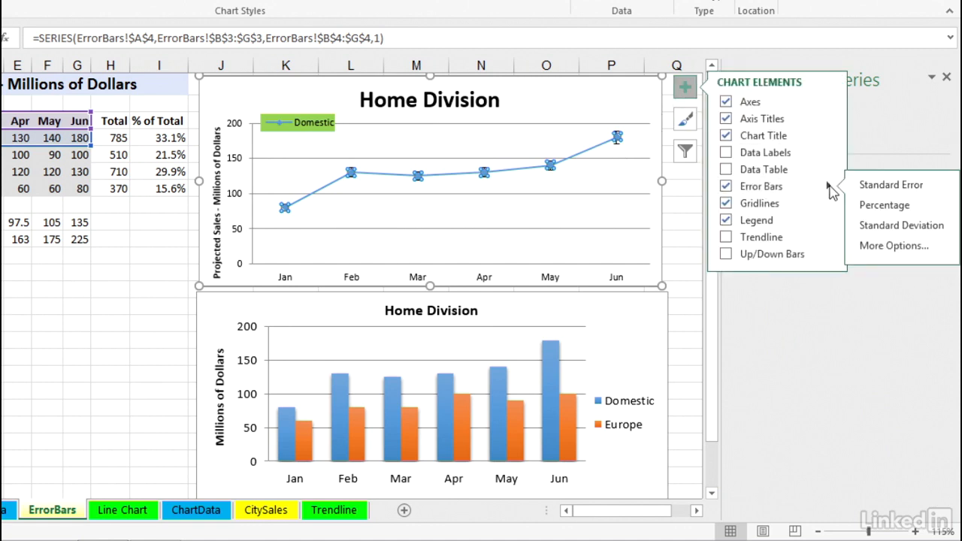
click(864, 240)
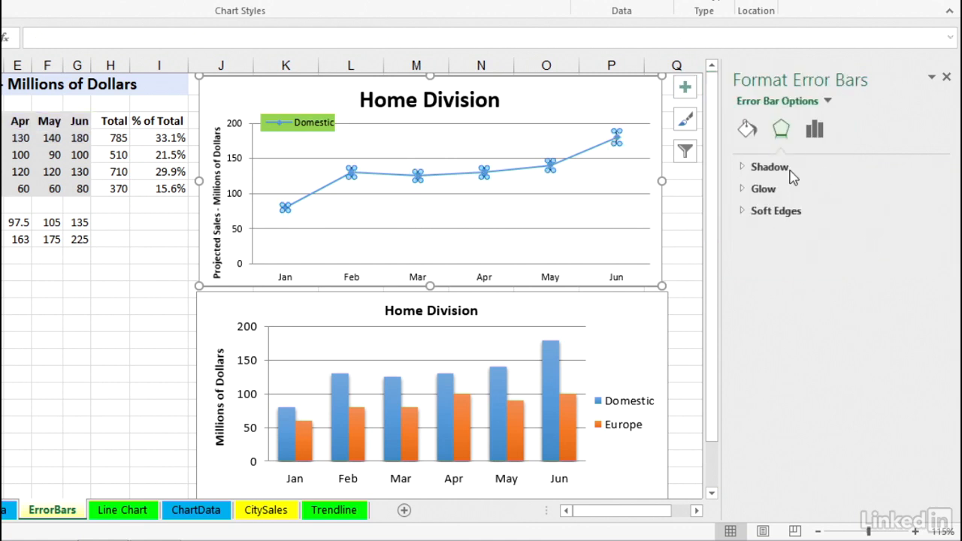
click(815, 129)
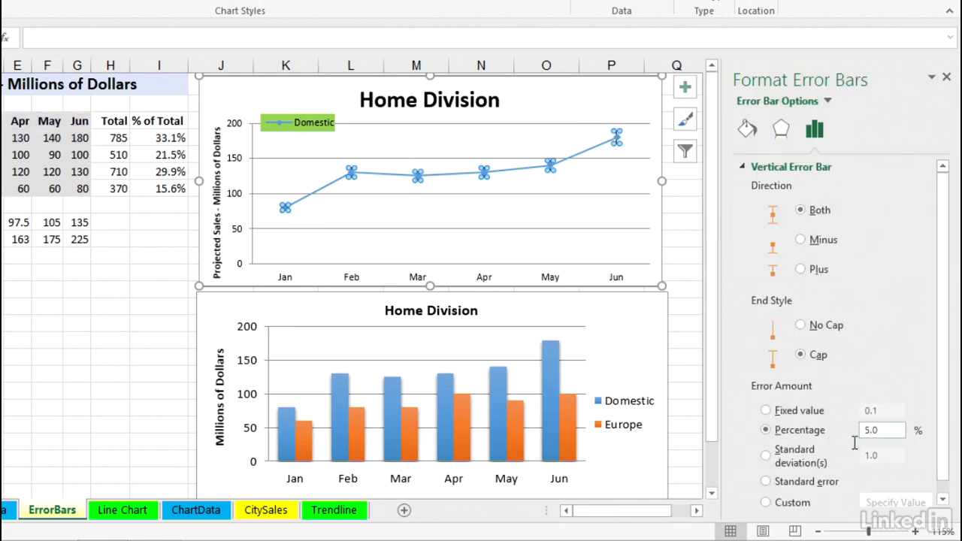
scroll(875, 429, down, 1)
double_click(864, 419)
text(50)
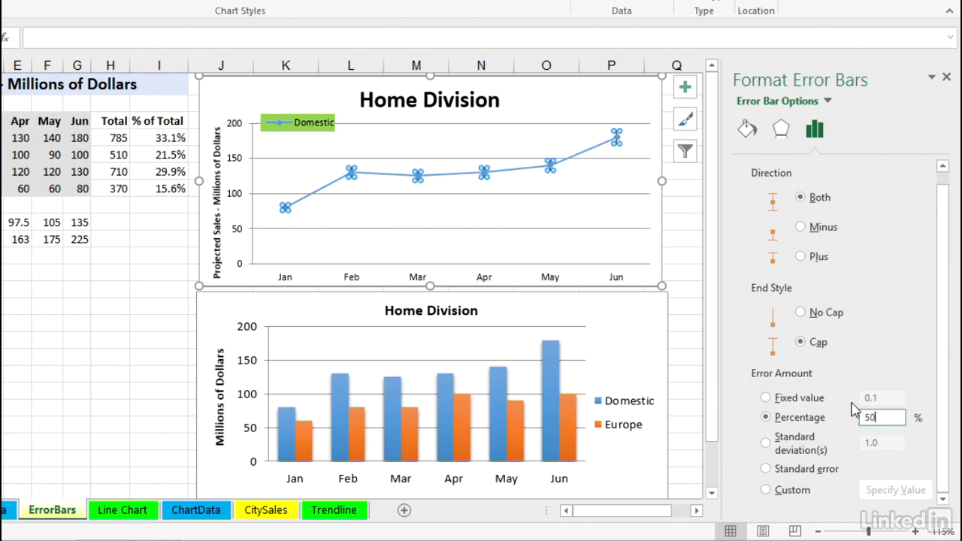
key(Return)
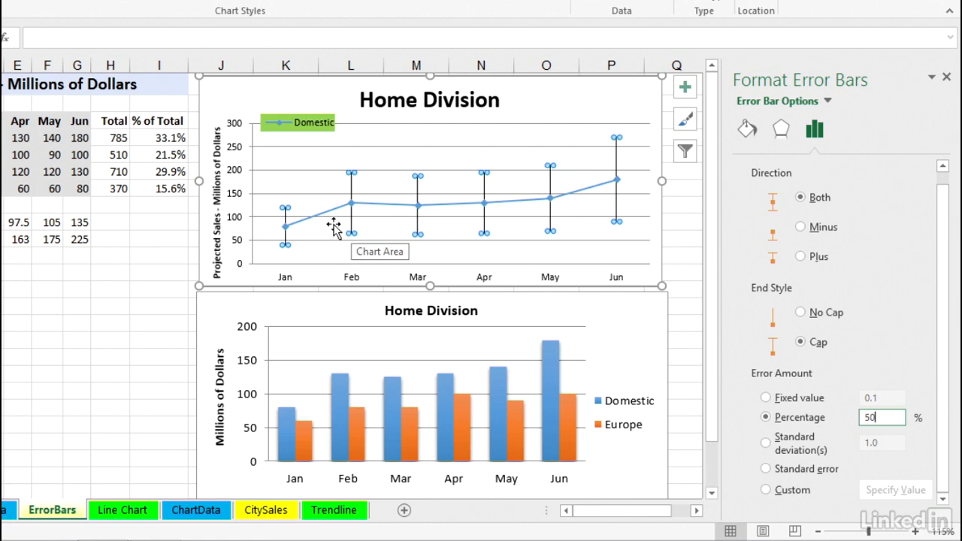
click(375, 226)
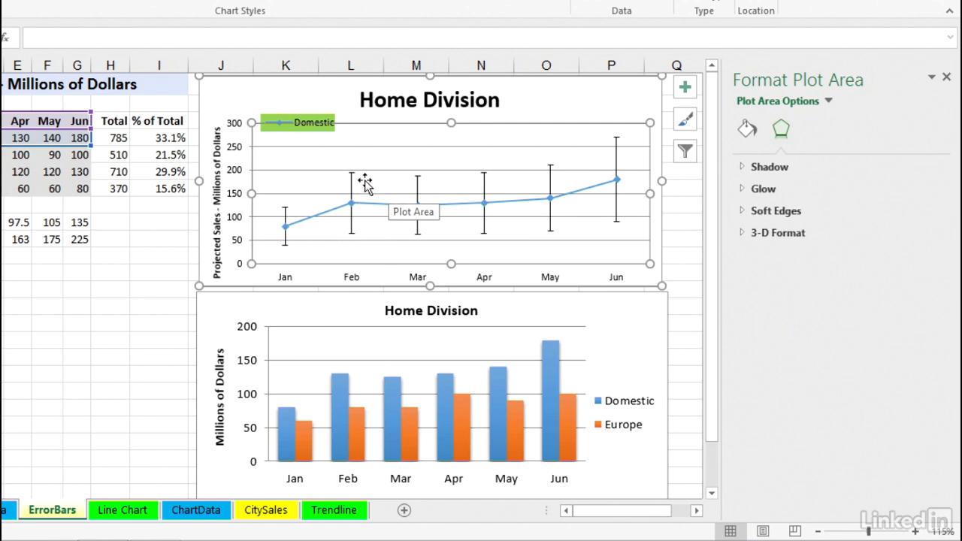
Select the error bars and review their line formatting, effects and vertical error bar options
mouse_move(295, 235)
click(616, 159)
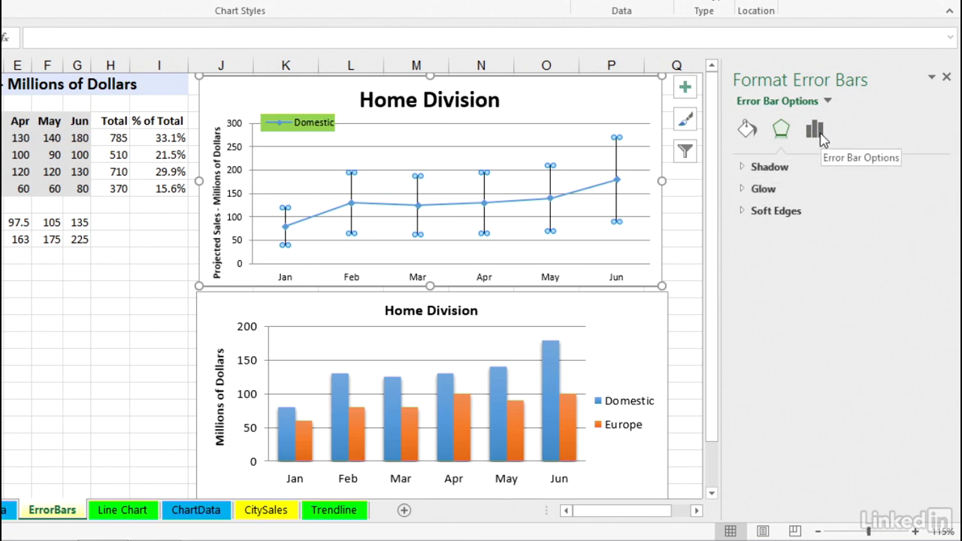
click(746, 129)
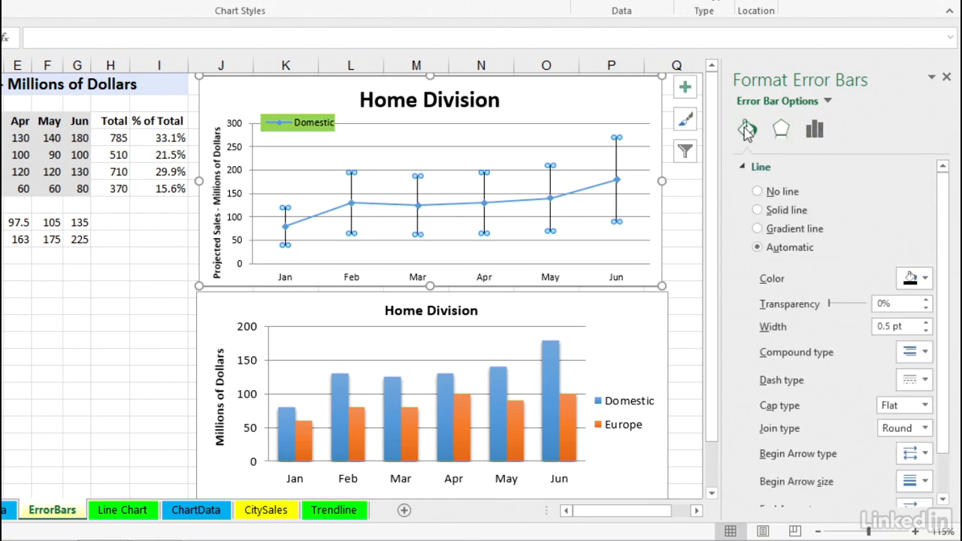
scroll(924, 387, down, 2)
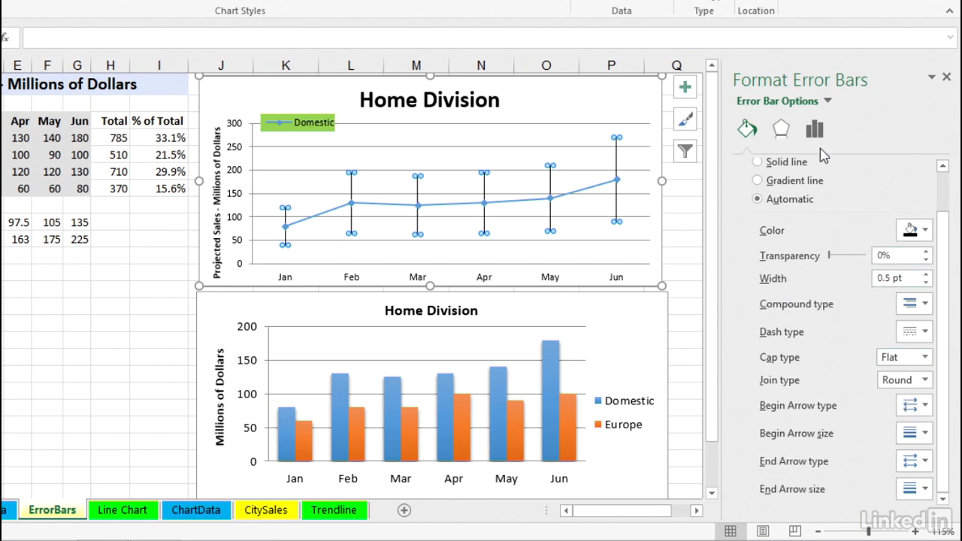
click(782, 132)
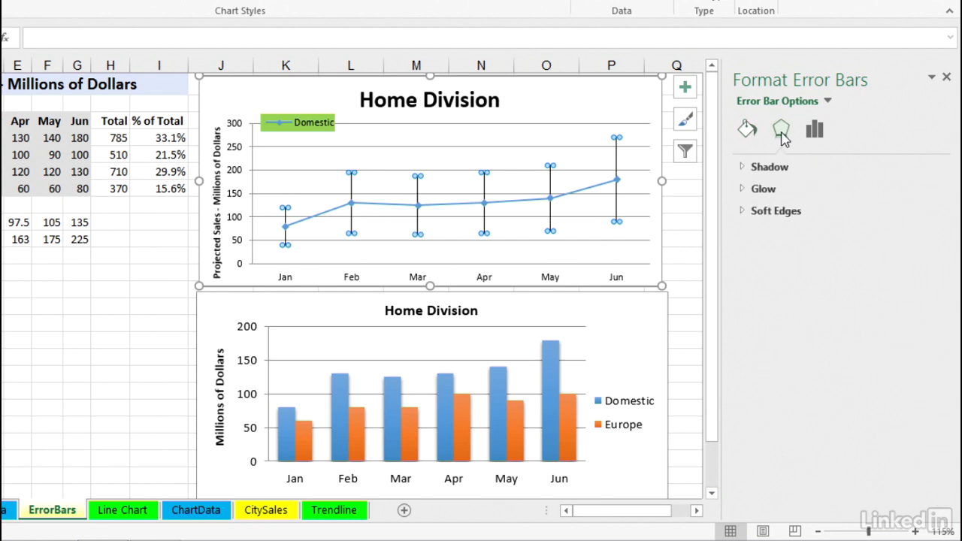
click(815, 132)
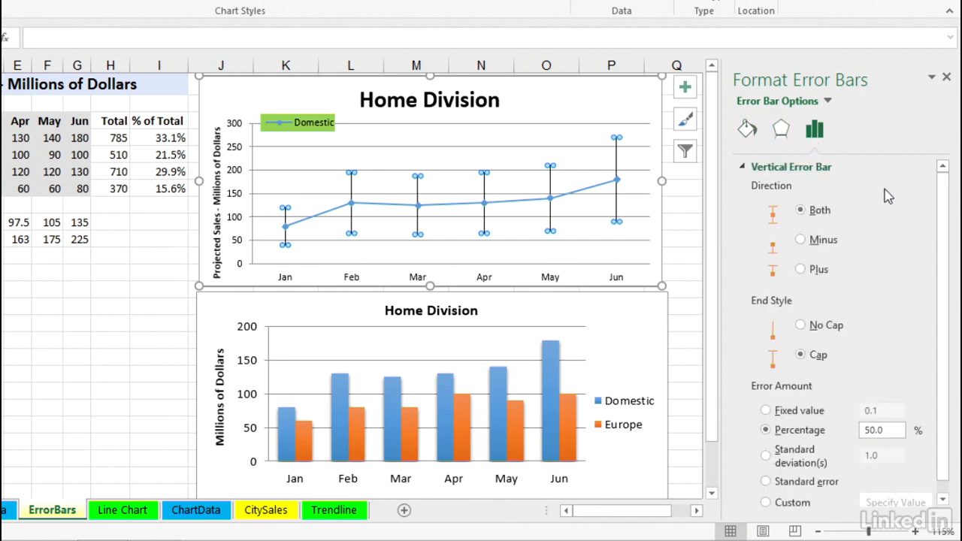
Try the Minus and Plus error bar directions, return to Both, and deselect the chart
click(800, 240)
click(801, 269)
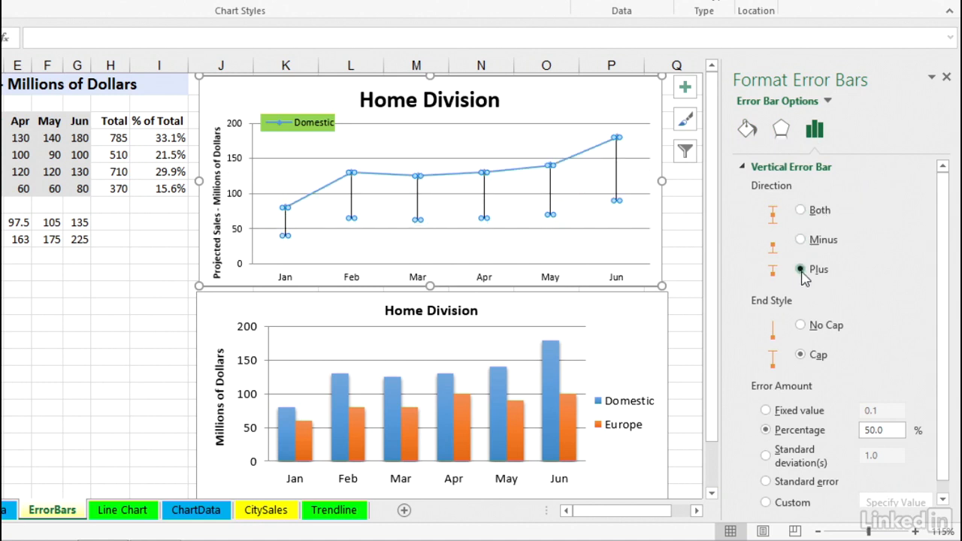
click(801, 214)
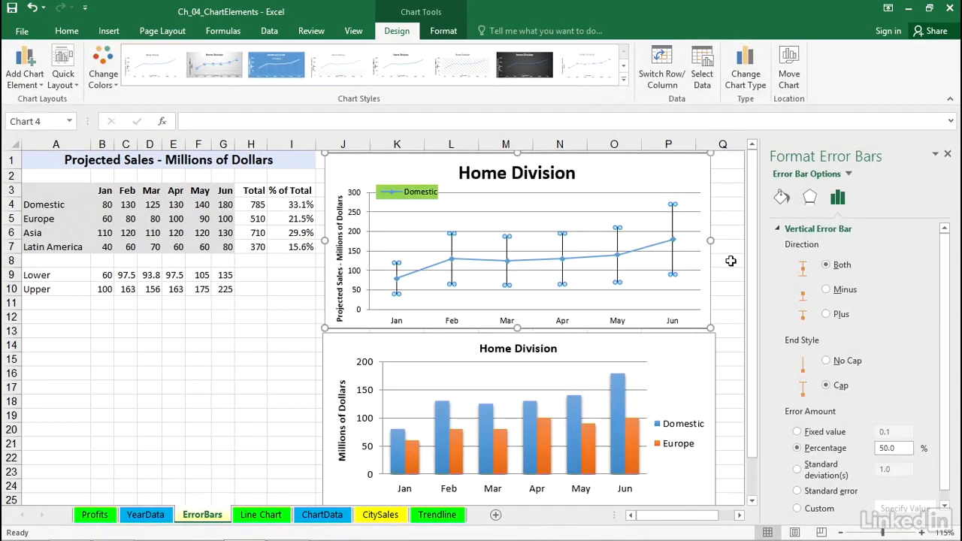
click(731, 261)
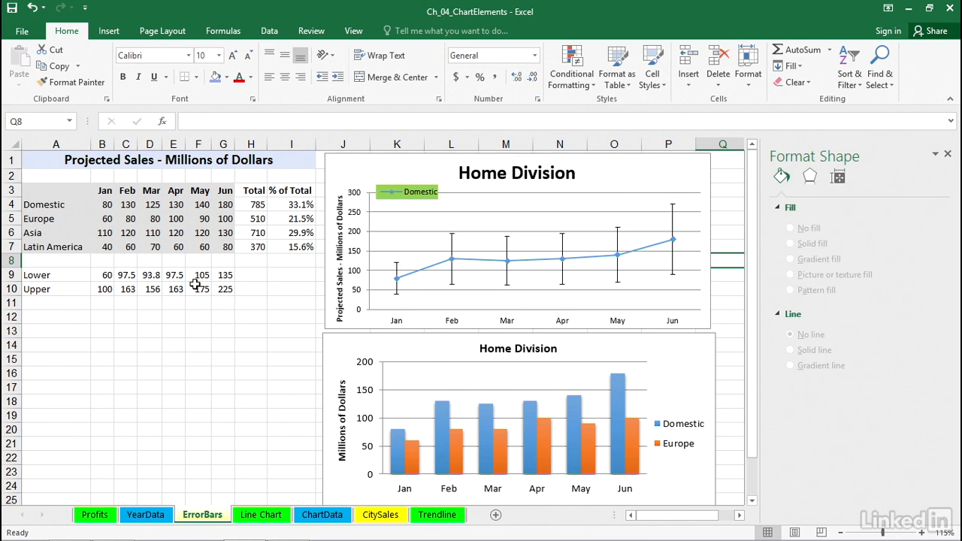
Examine the formulas in the Lower and Upper rows, starting at B9 and B10, that refer to the Domestic values
double_click(102, 275)
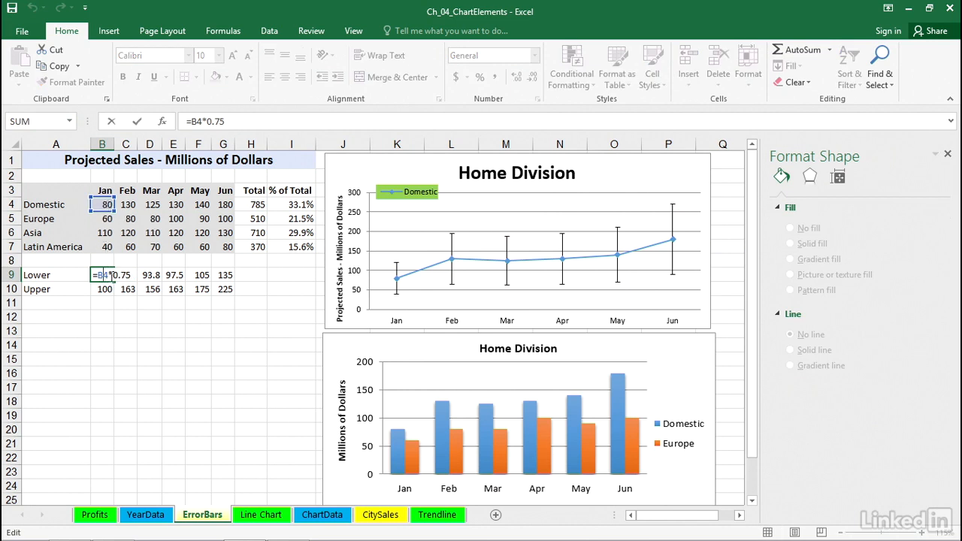
key(Escape)
drag(111, 275, 234, 281)
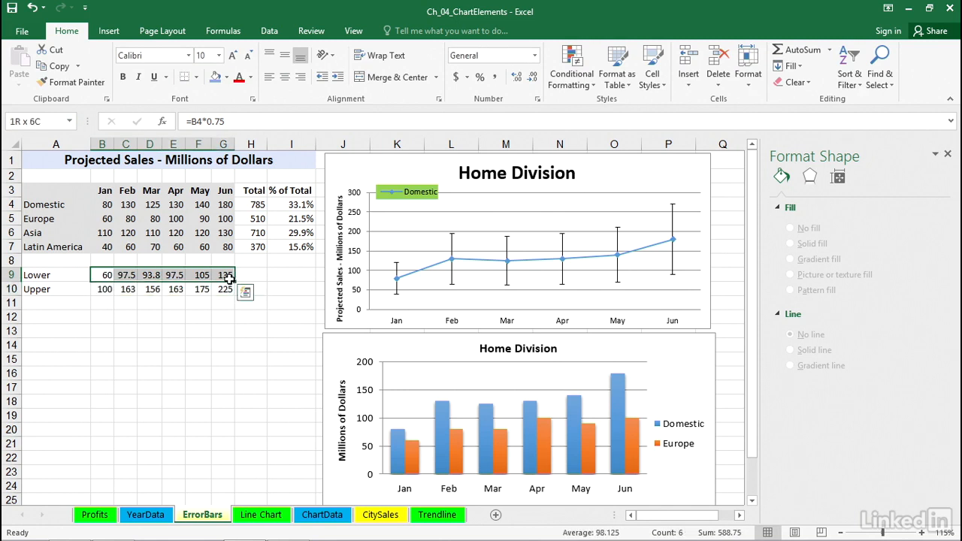
click(104, 205)
click(125, 204)
click(105, 288)
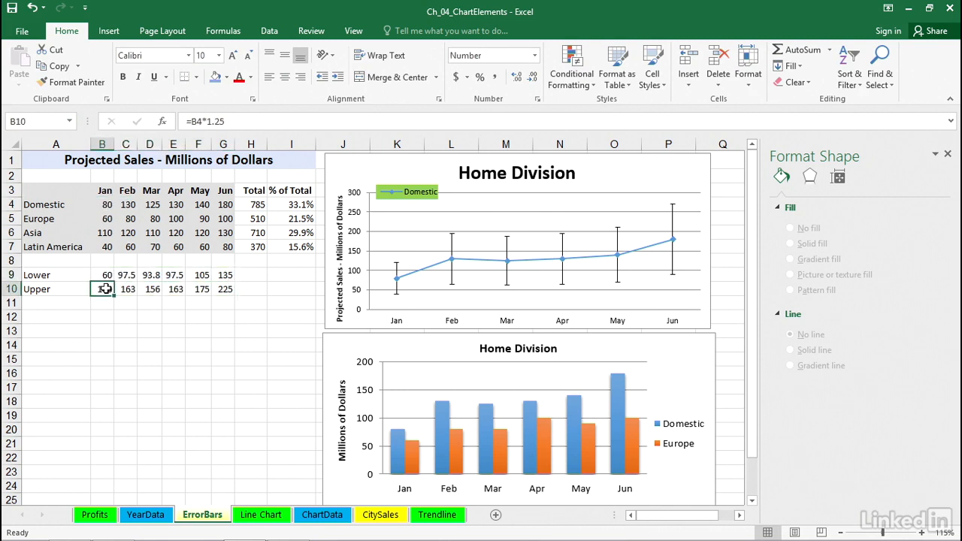
double_click(105, 289)
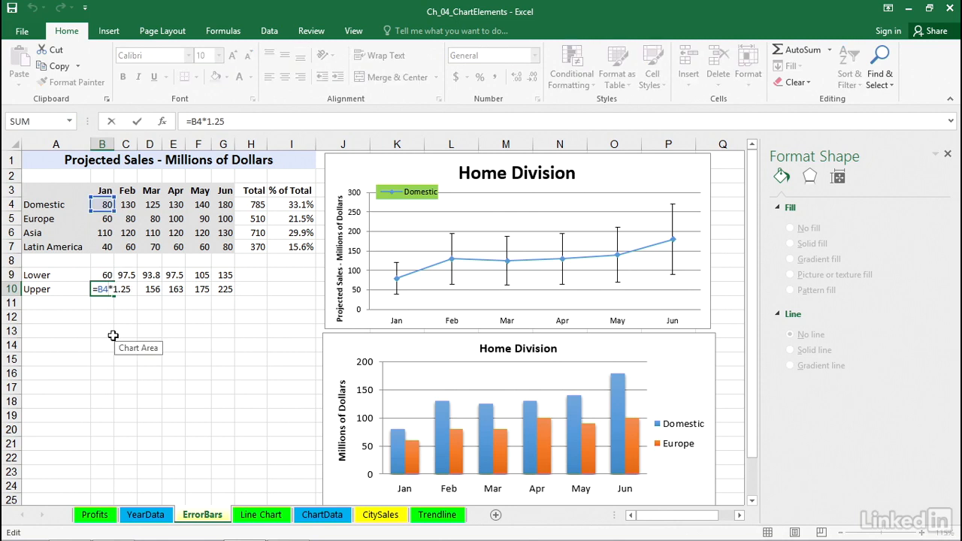
key(Escape)
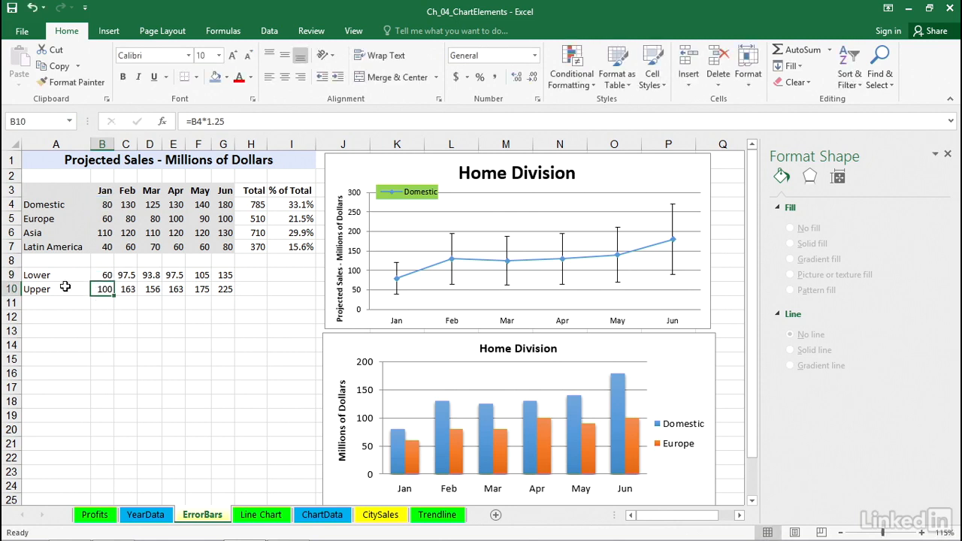
Copy the Lower and Upper rows A9:G10 and paste them into the Home Division line chart as new series
drag(56, 275, 224, 290)
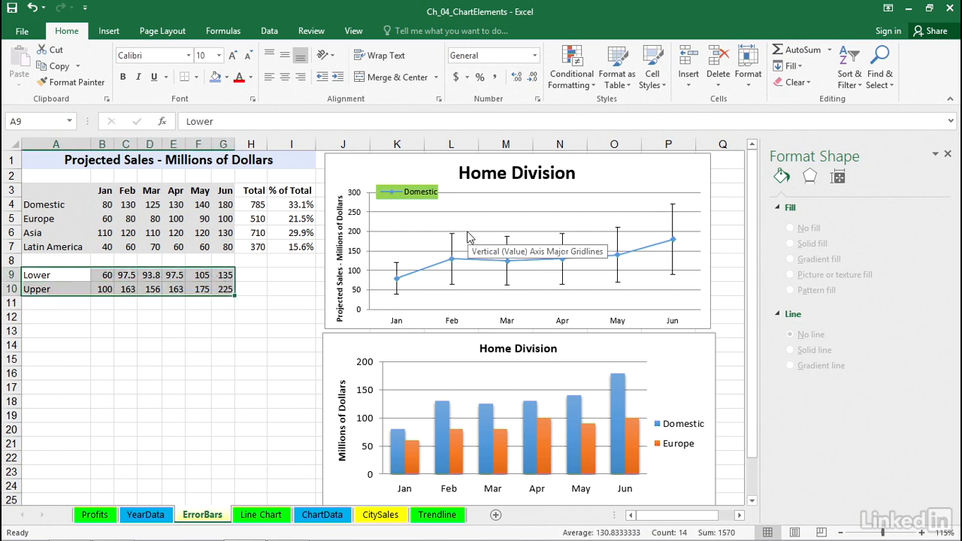
right_click(136, 278)
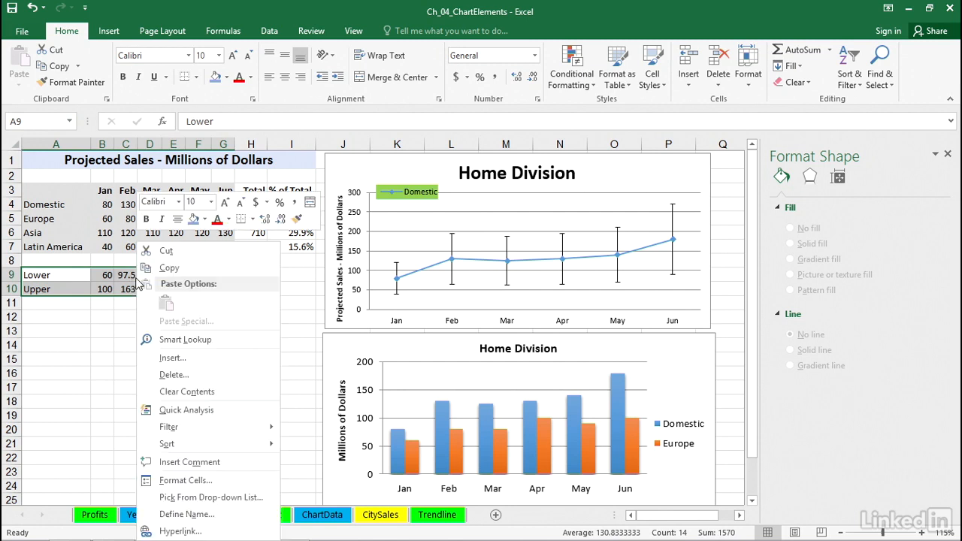
click(173, 268)
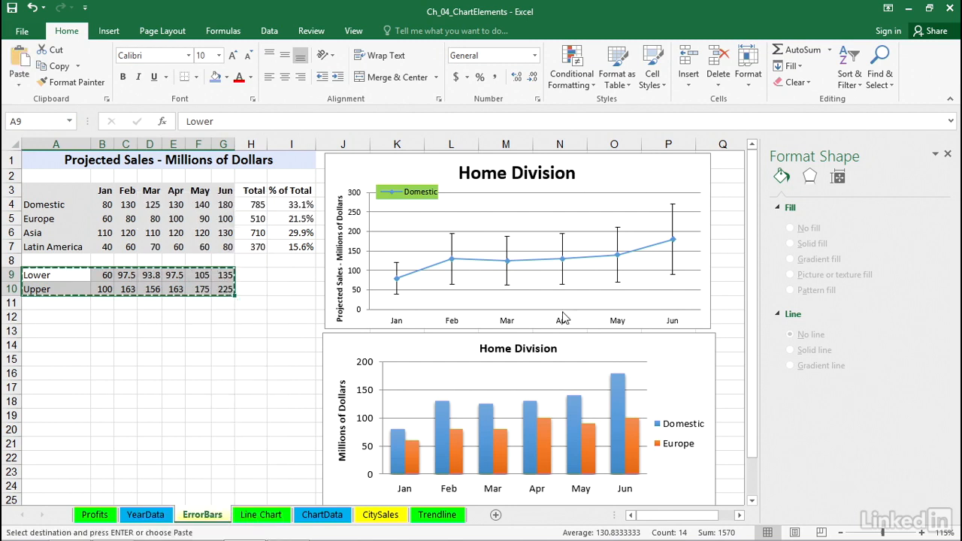
right_click(633, 166)
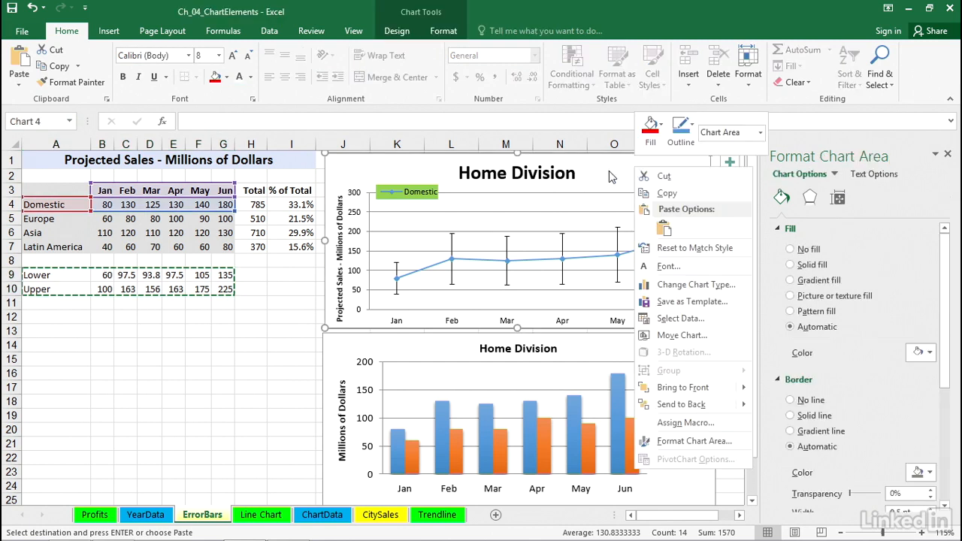
click(664, 230)
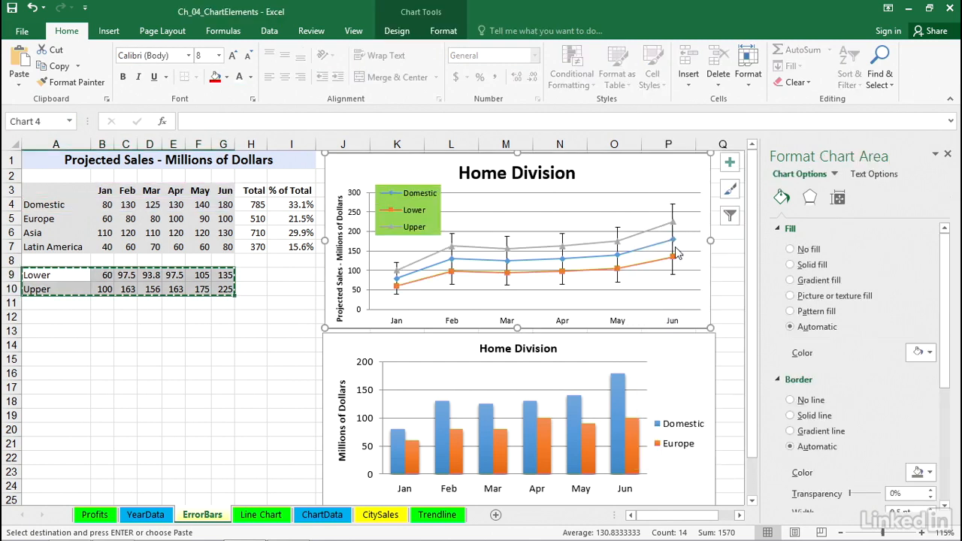
click(645, 212)
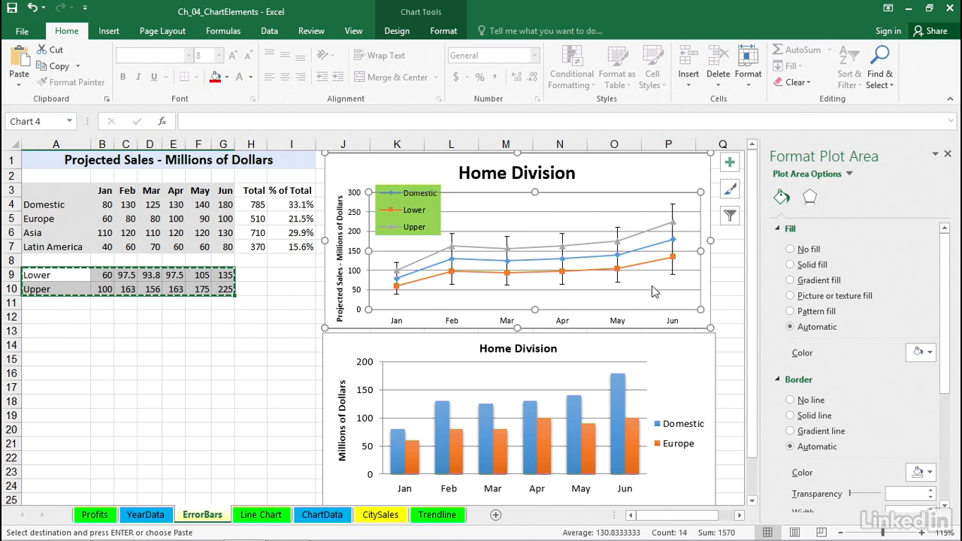
Select the whole Home Division column chart below the line chart and close the chart formatting options
click(664, 172)
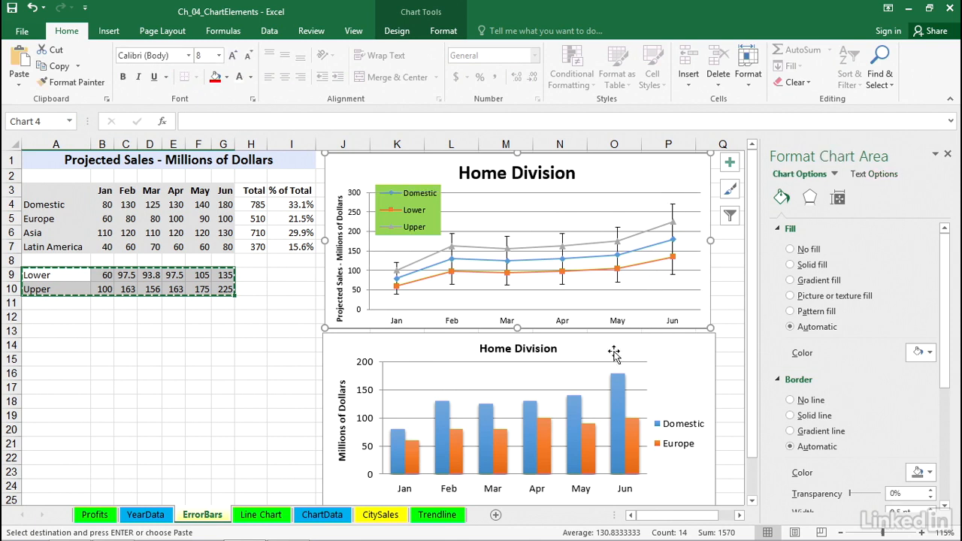
click(618, 398)
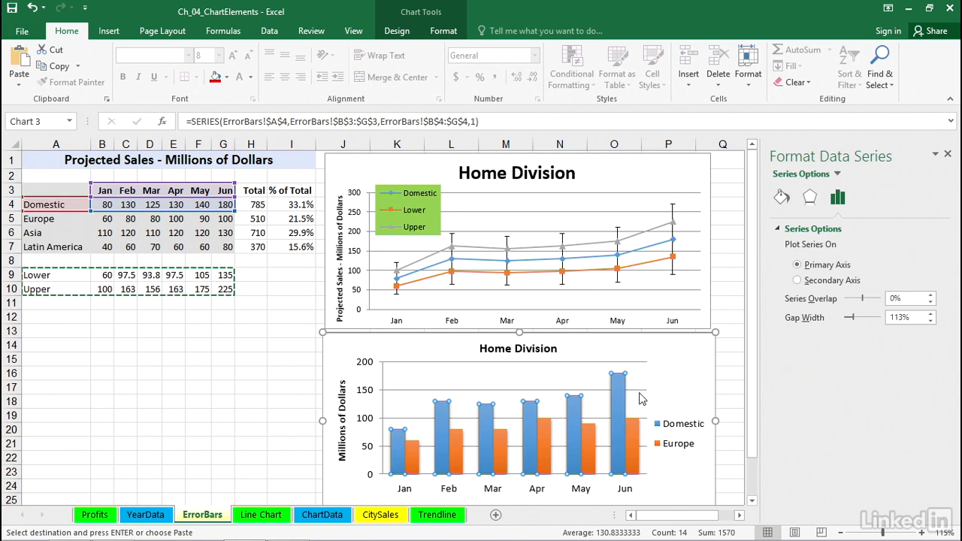
click(669, 376)
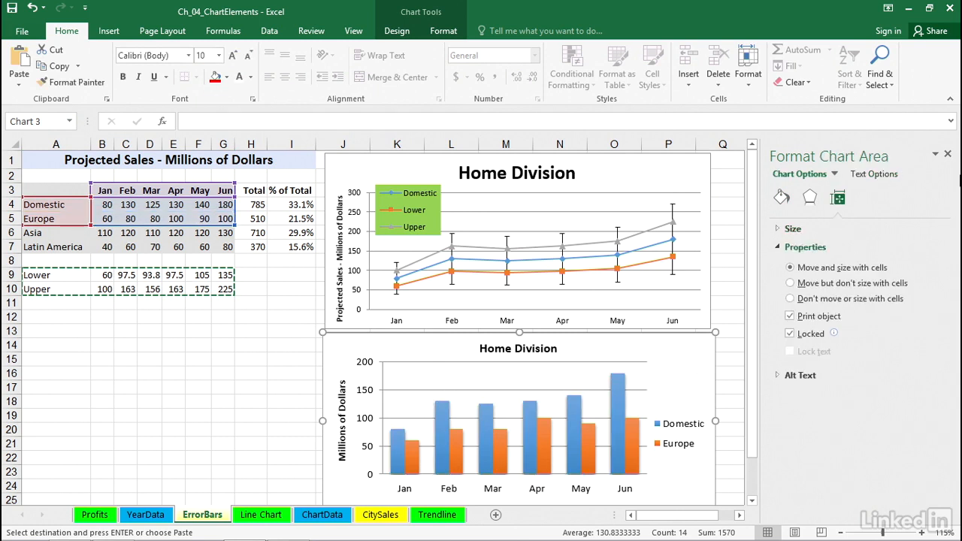
click(947, 154)
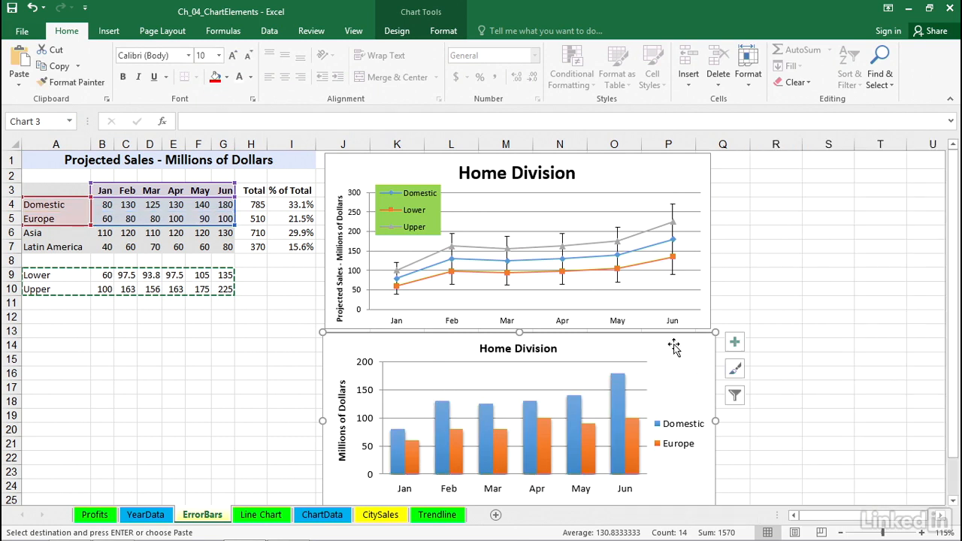
Add error bars based on only the Domestic series to the column chart, then reselect the whole chart
click(734, 344)
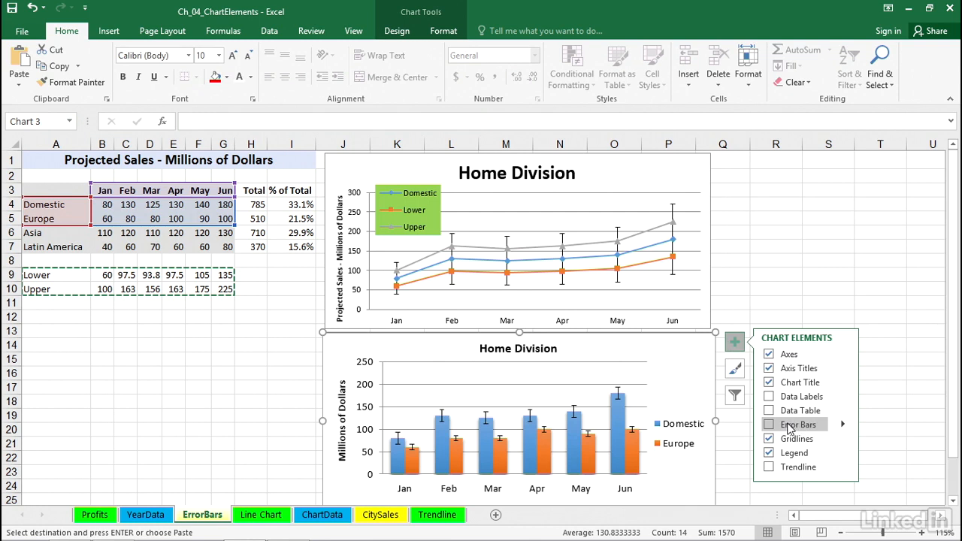
click(843, 425)
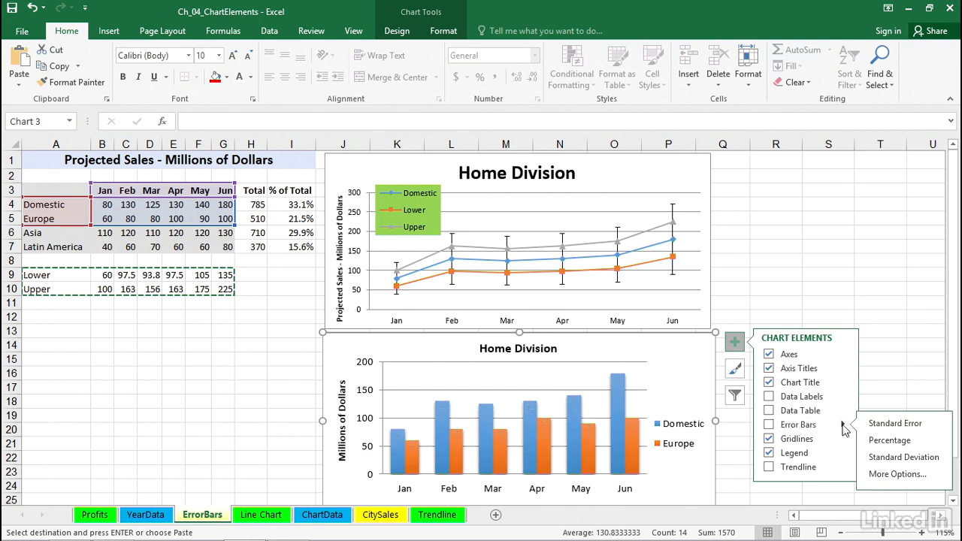
click(887, 475)
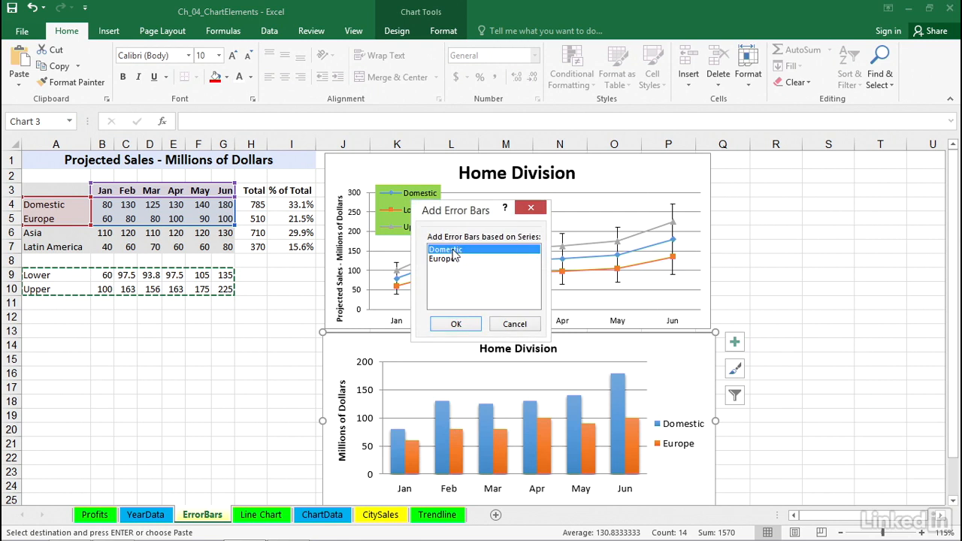
click(456, 324)
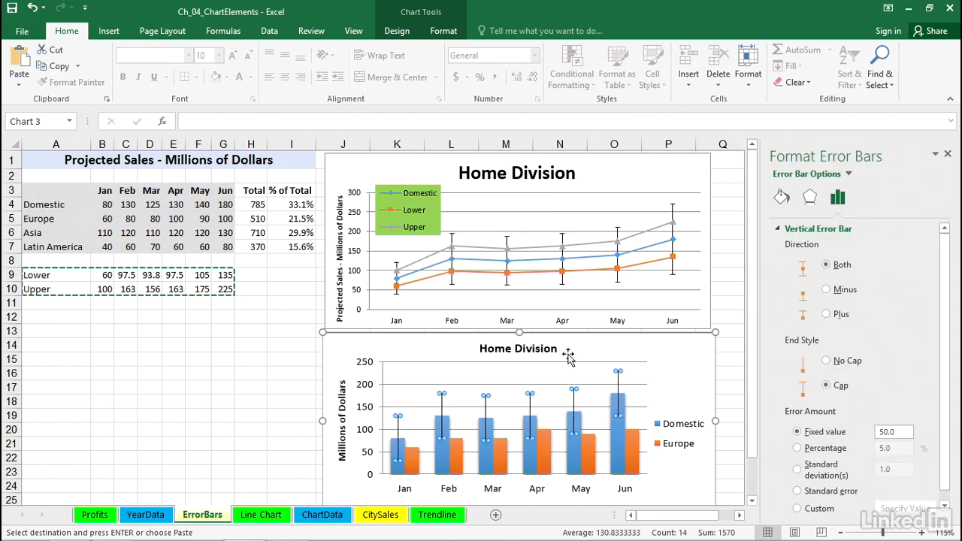
click(670, 380)
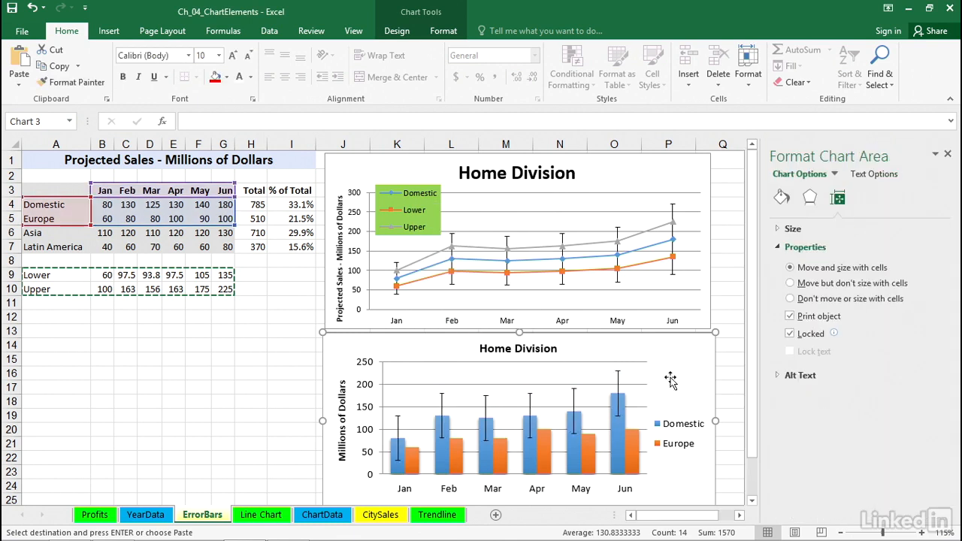